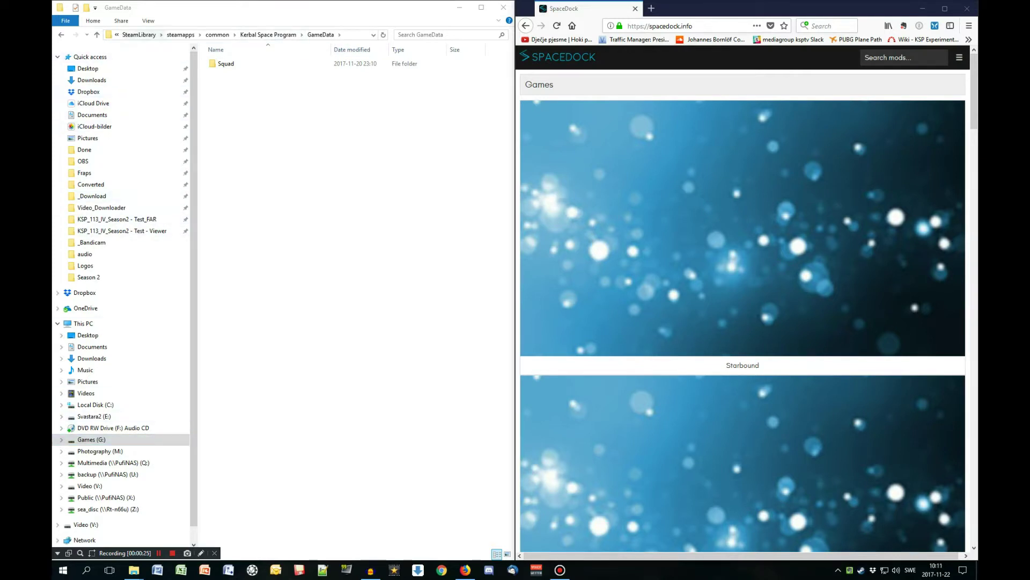
Step: Browse from SteamLibrary through steamapps and common to the Kerbal Space Program folder and select its GameData folder
click(139, 34)
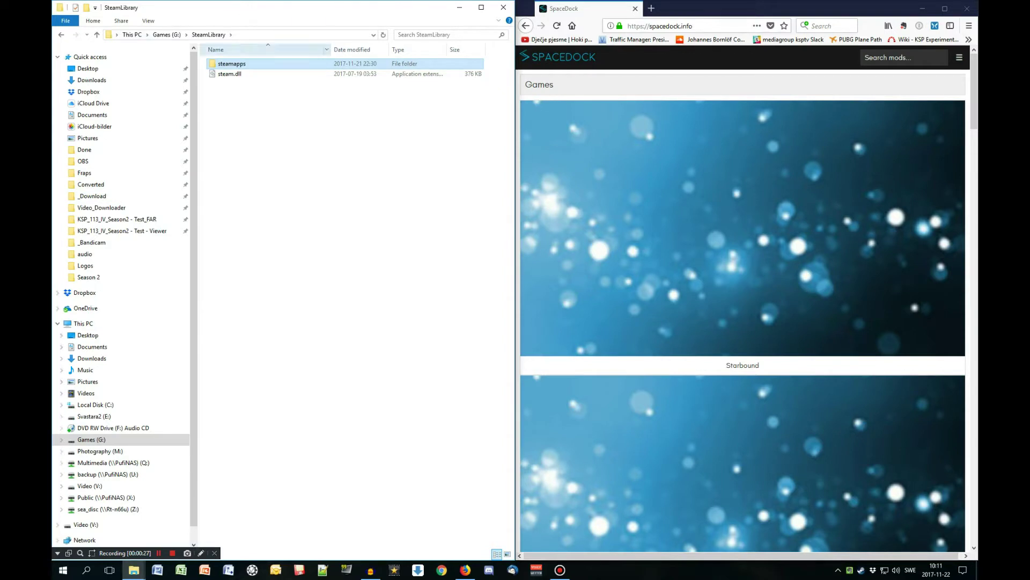
key(Return)
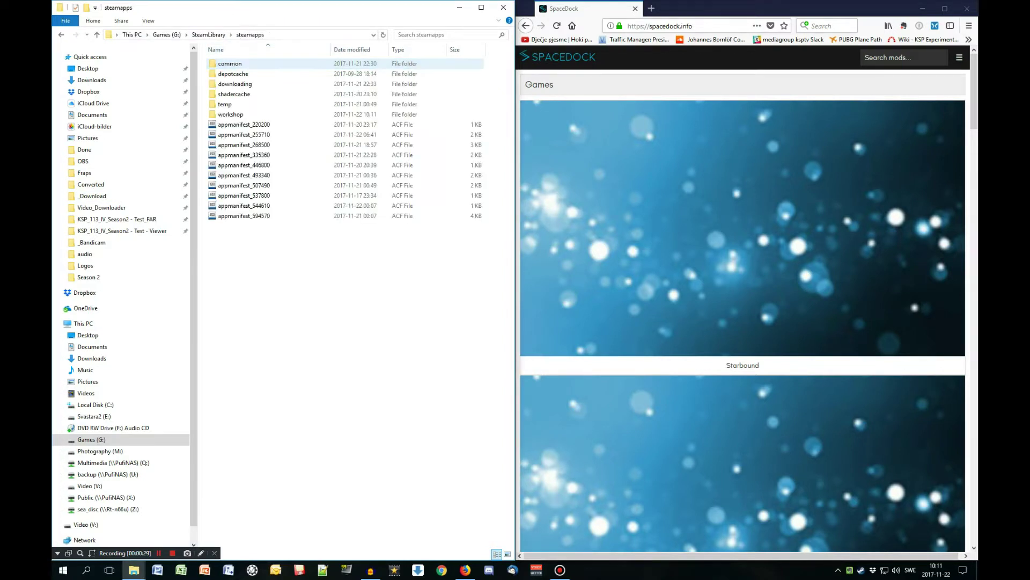
key(Return)
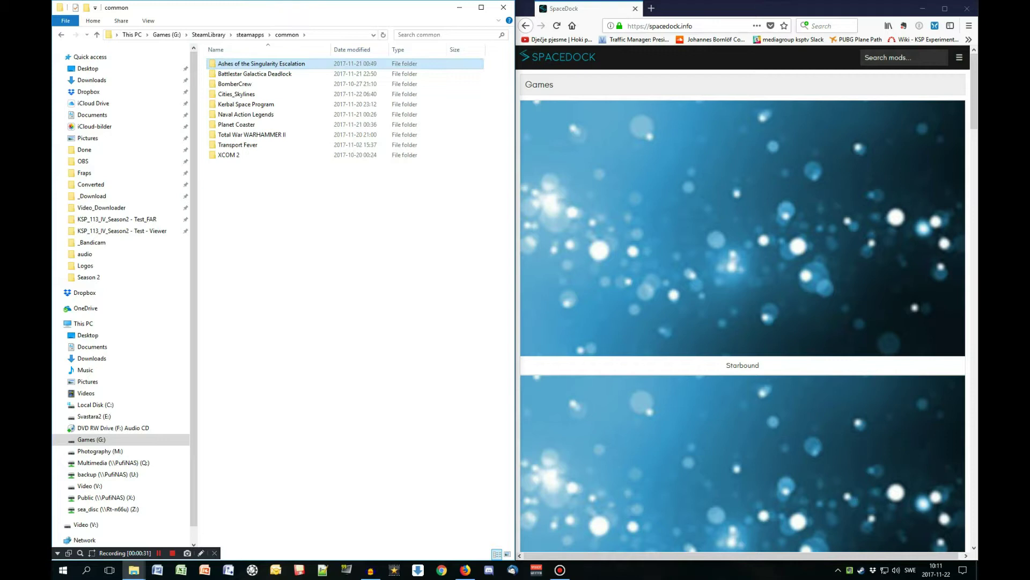
double_click(246, 104)
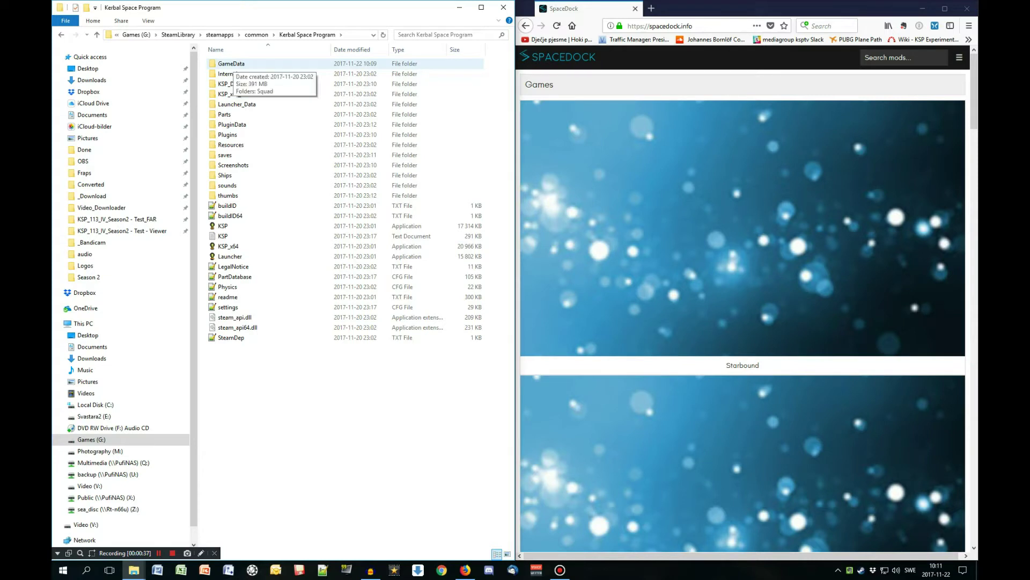
click(233, 63)
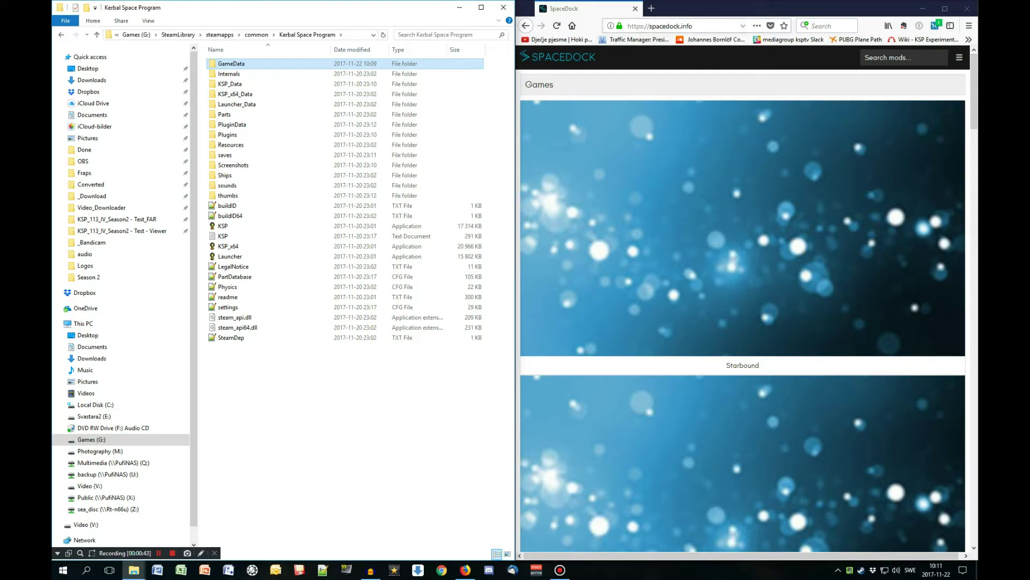
Step: Search SpaceDock for "scatterer" in the browser and open the scatterer mod's page
click(660, 26)
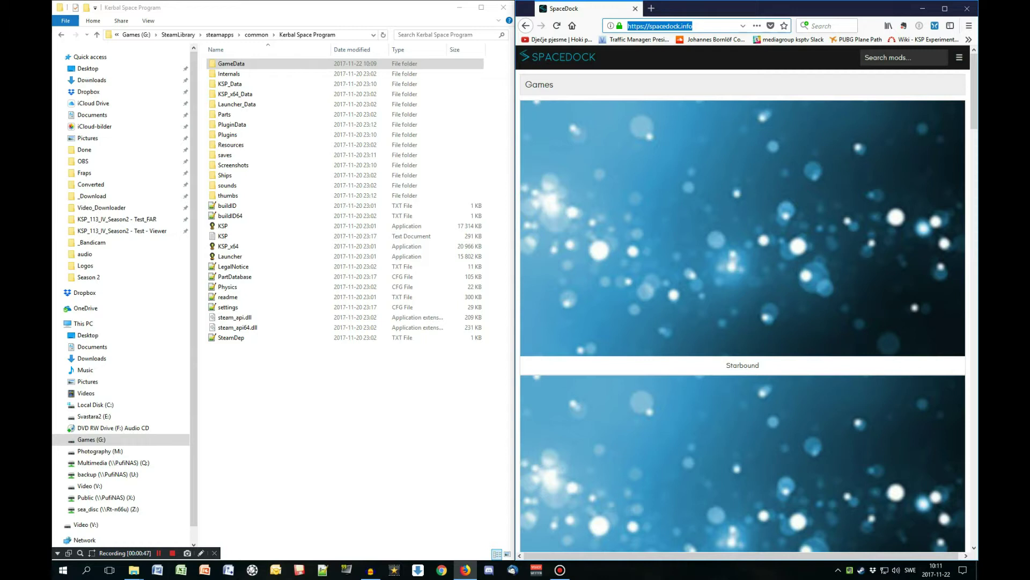
click(865, 57)
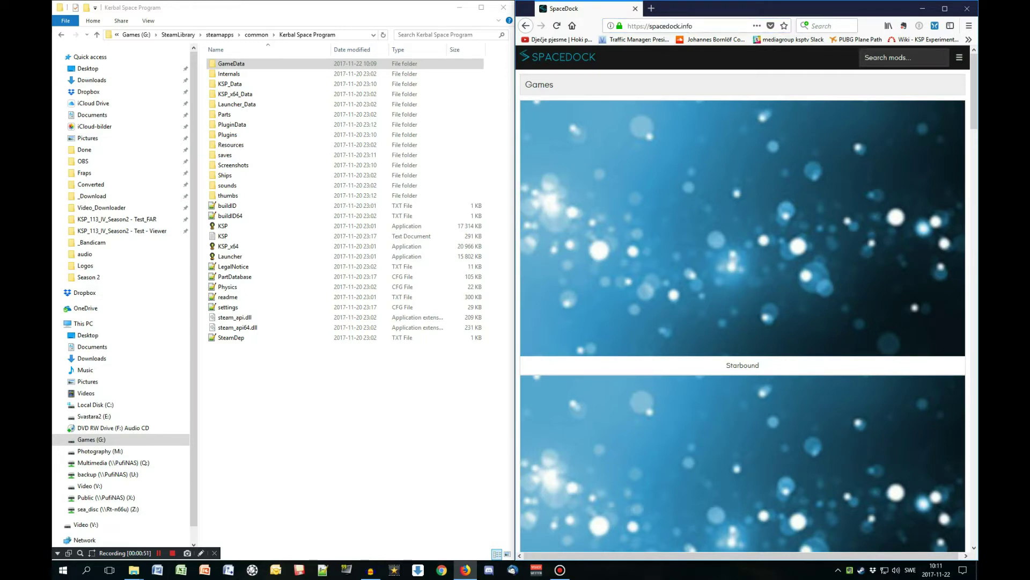
text(sca)
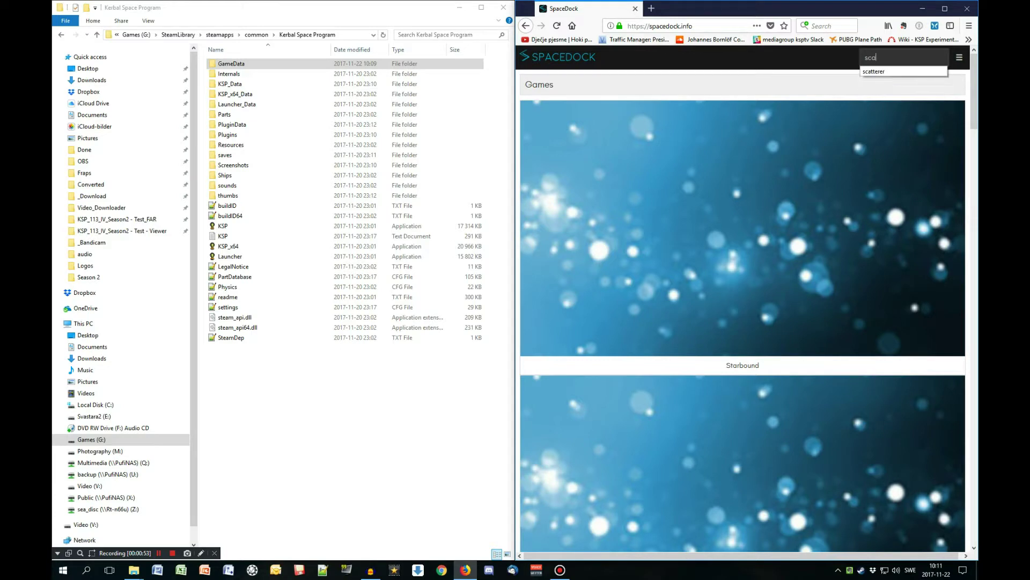
text(tterer)
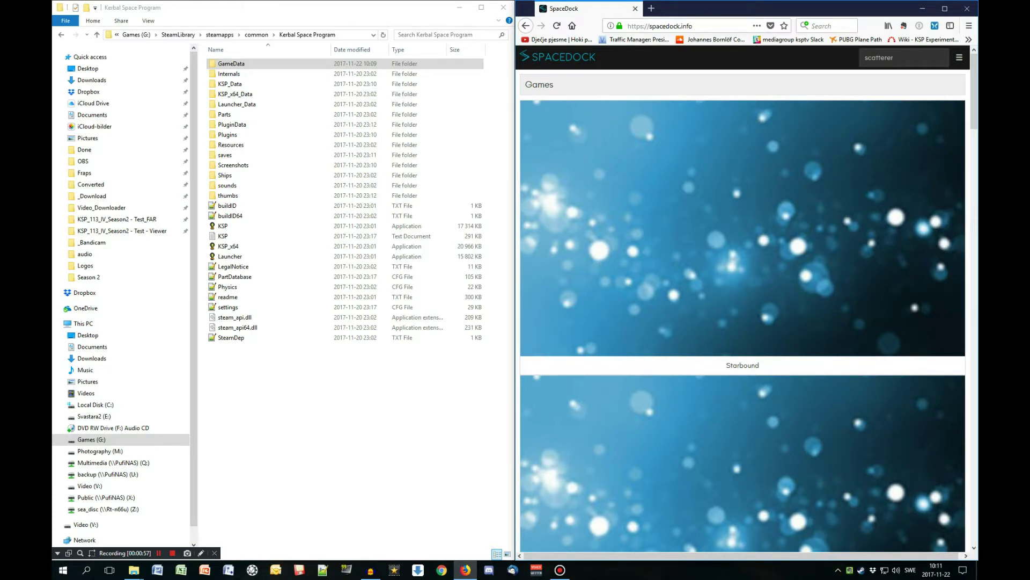
key(Return)
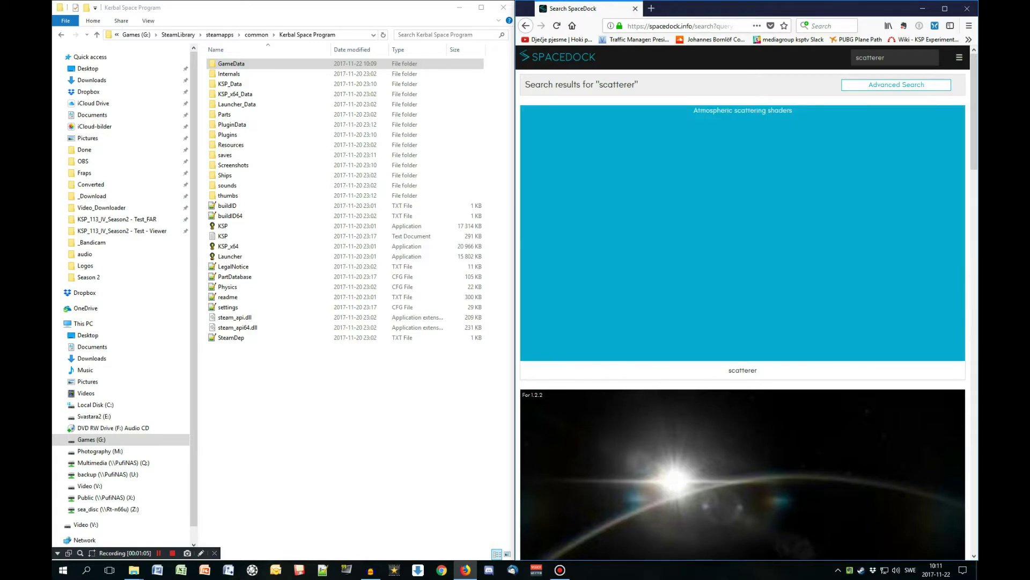
click(742, 233)
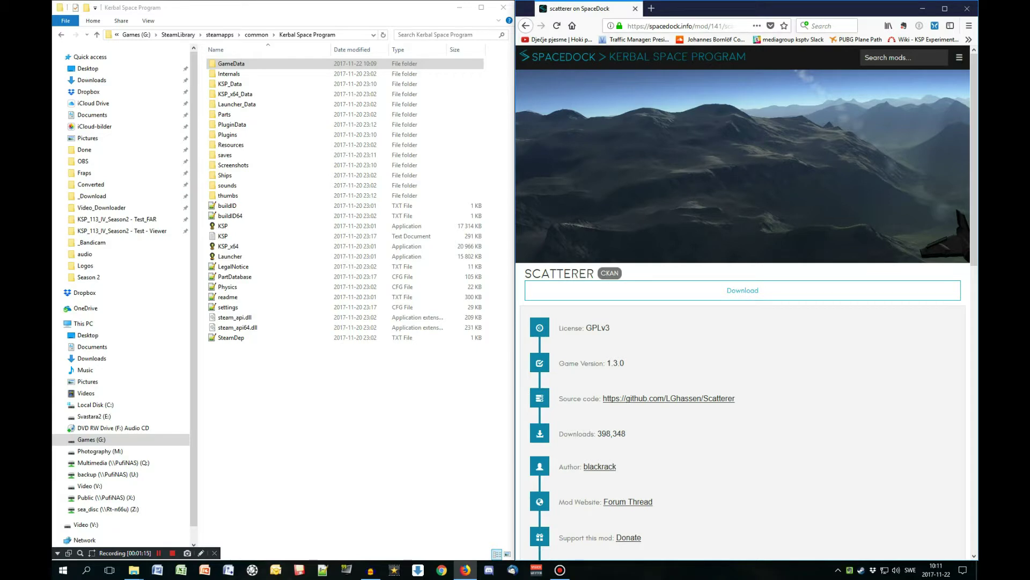
Step: Check the scatterer mod's game version and download its zip file to disk, declining the e-mail update offer
drag(626, 363, 558, 363)
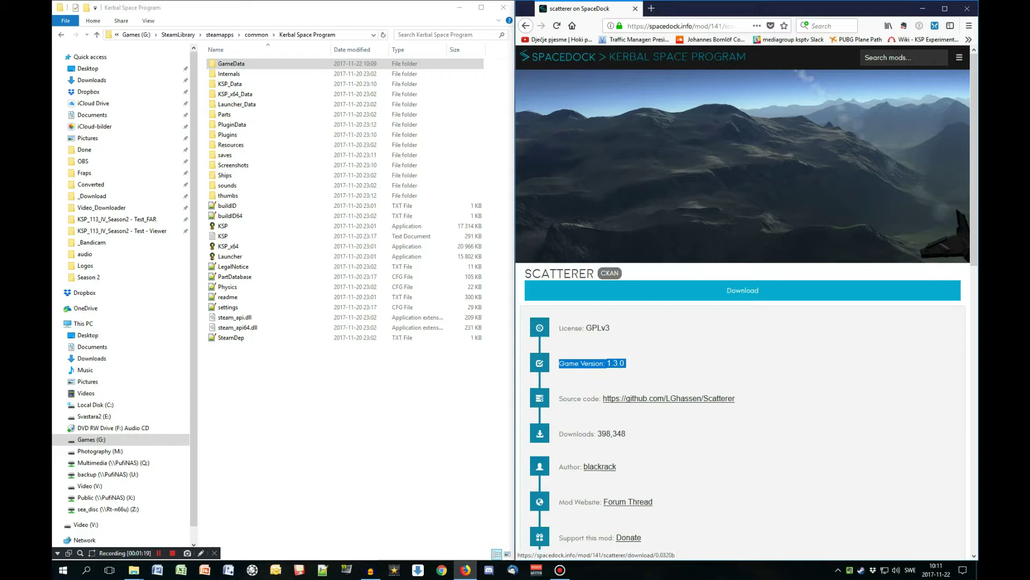
click(743, 289)
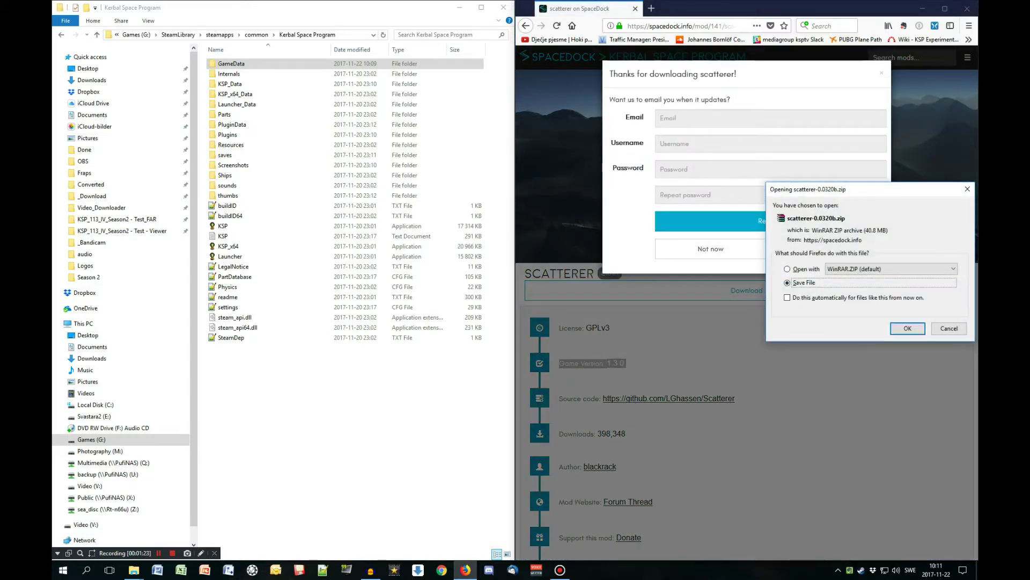
click(710, 248)
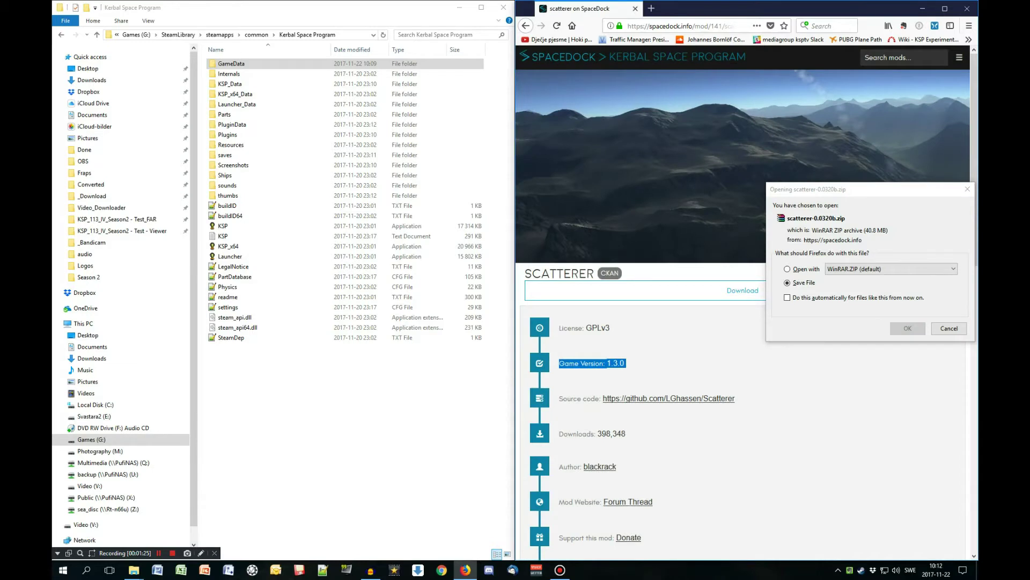
click(804, 282)
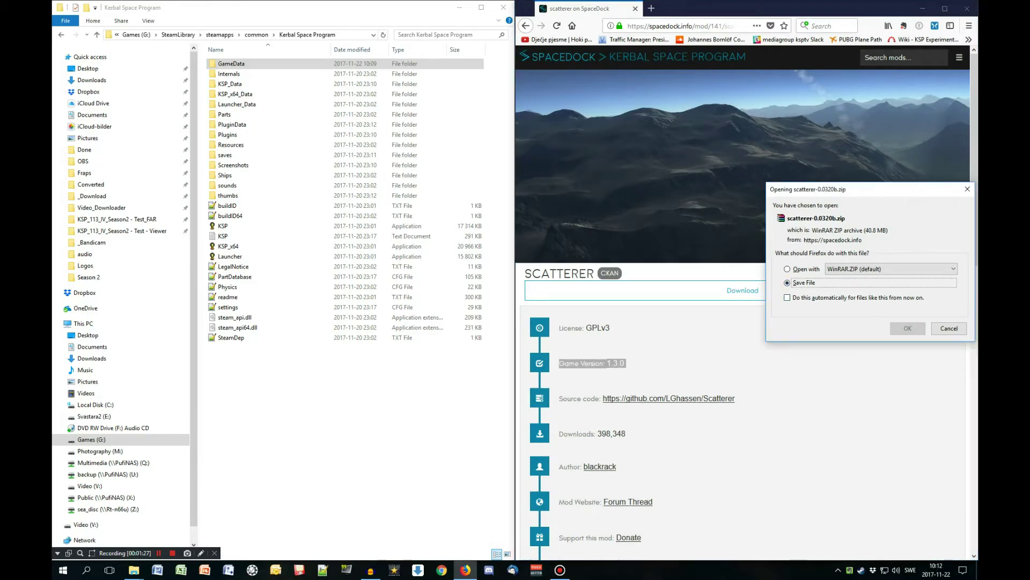
click(907, 328)
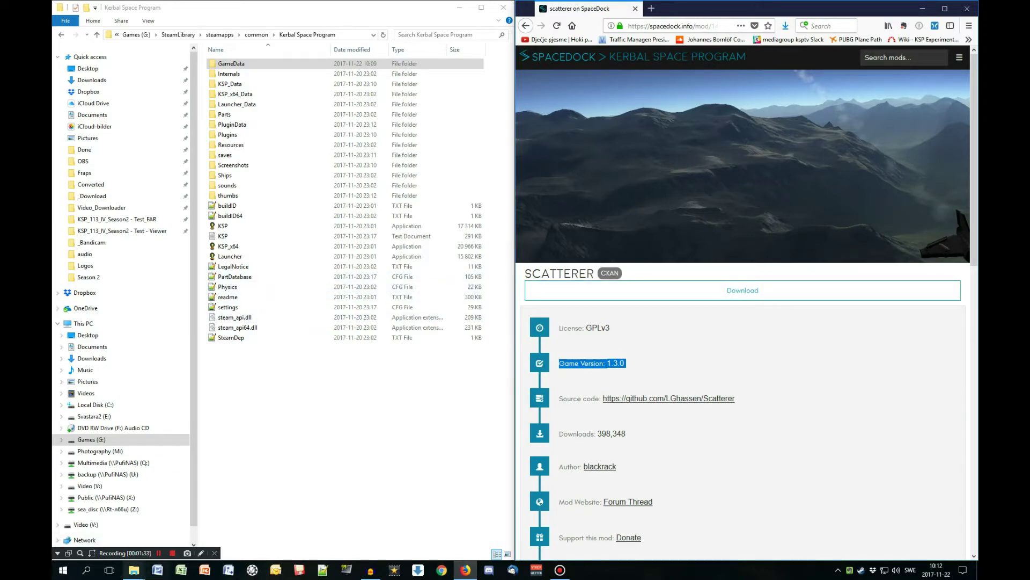
Step: Open the downloaded scatterer-0.0320b archive from the _Download folder in WinRAR and select its GameData folder
click(161, 515)
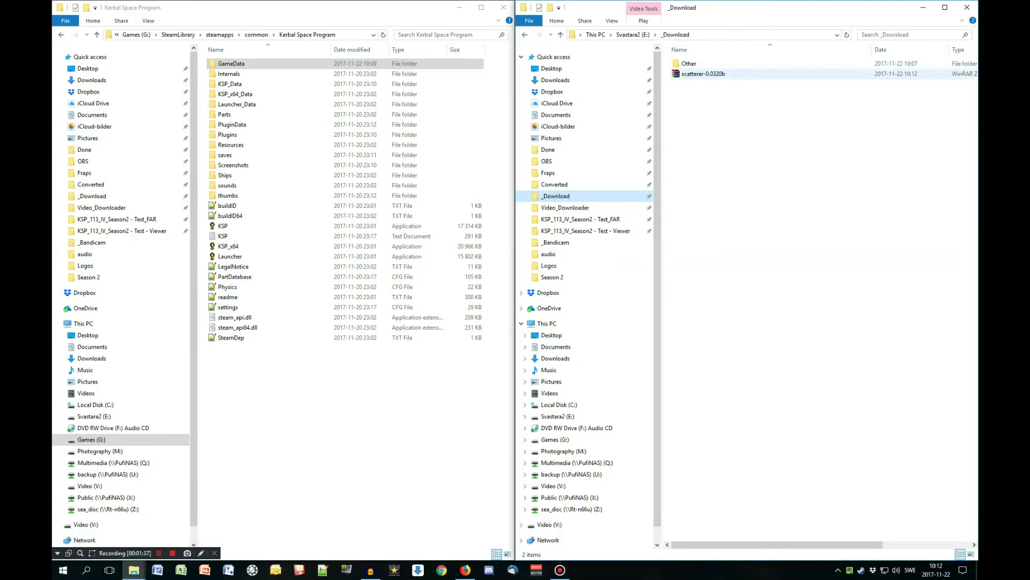
double_click(697, 73)
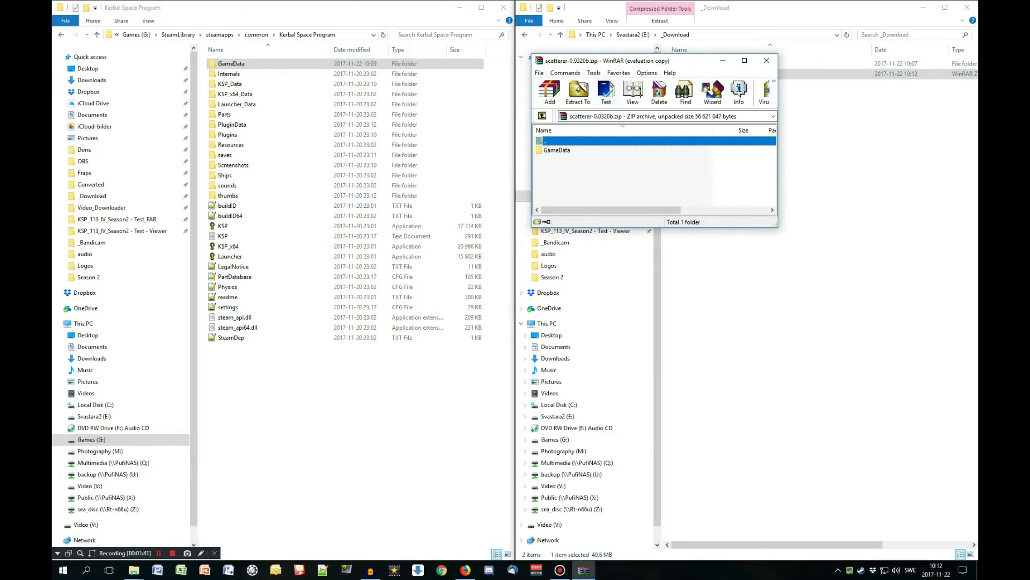
click(706, 148)
click(557, 150)
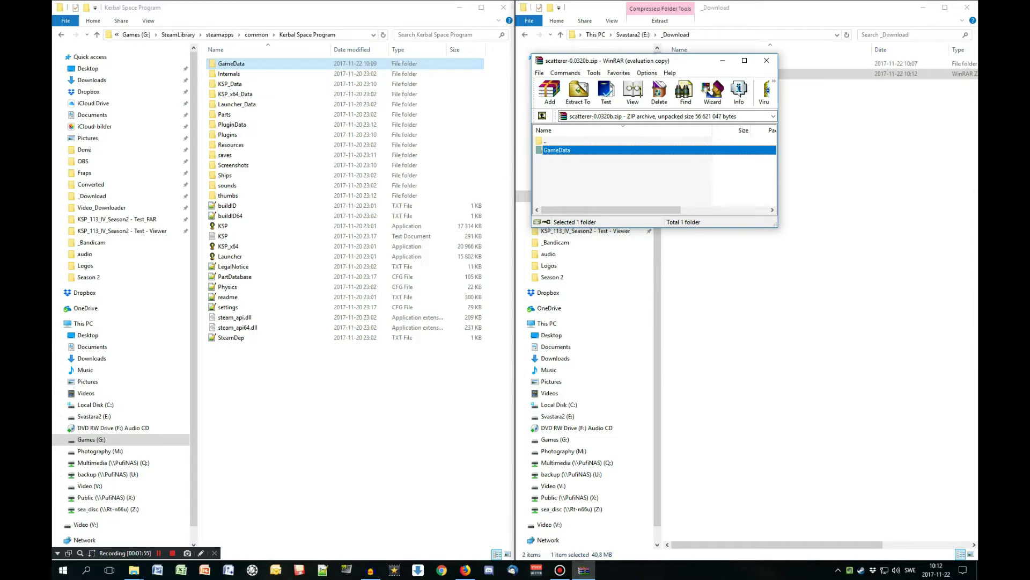
Step: Open the game's GameData folder and the matching GameData folder inside the scatterer archive
double_click(230, 64)
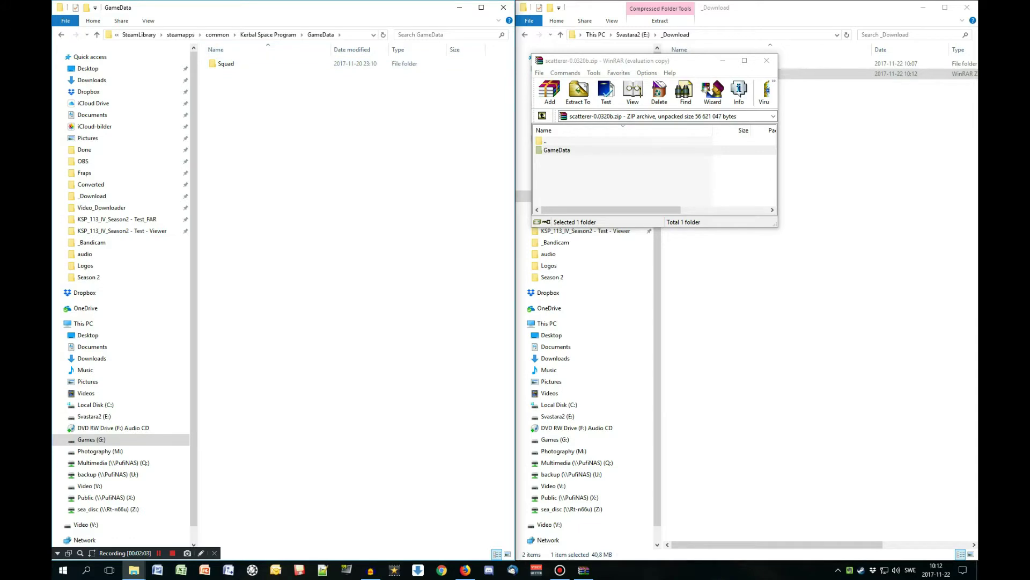
click(622, 177)
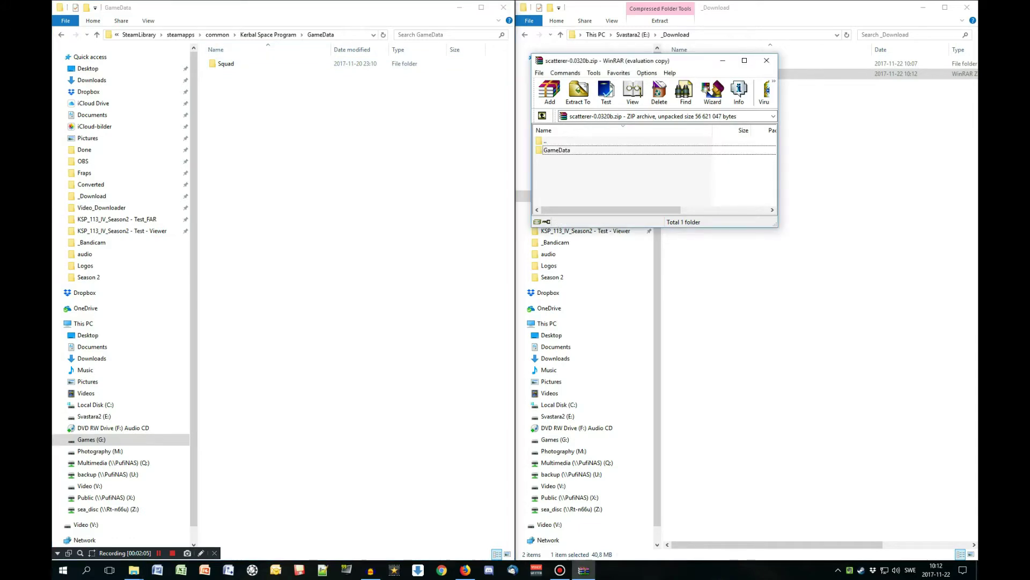
double_click(557, 150)
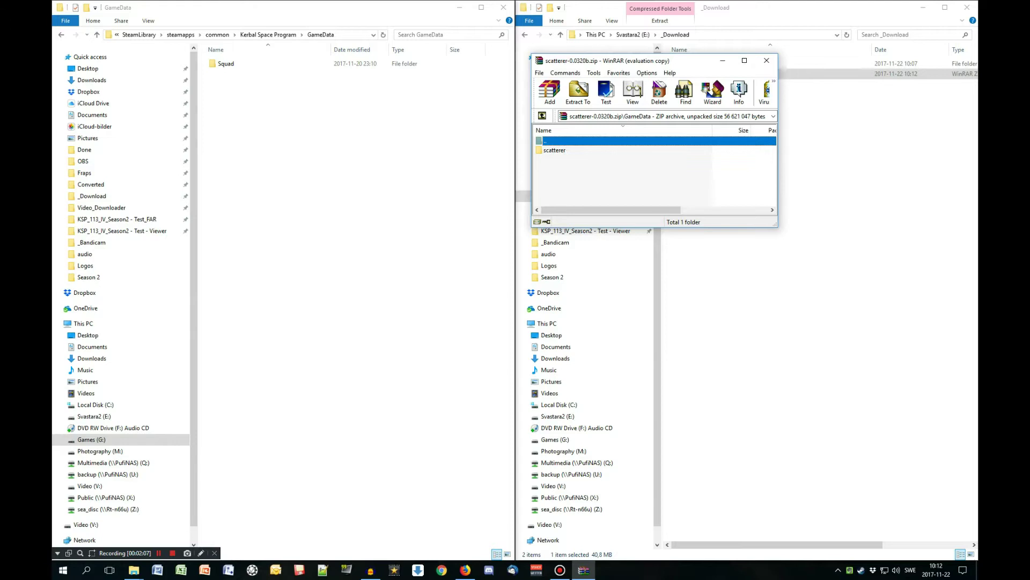
key(Down)
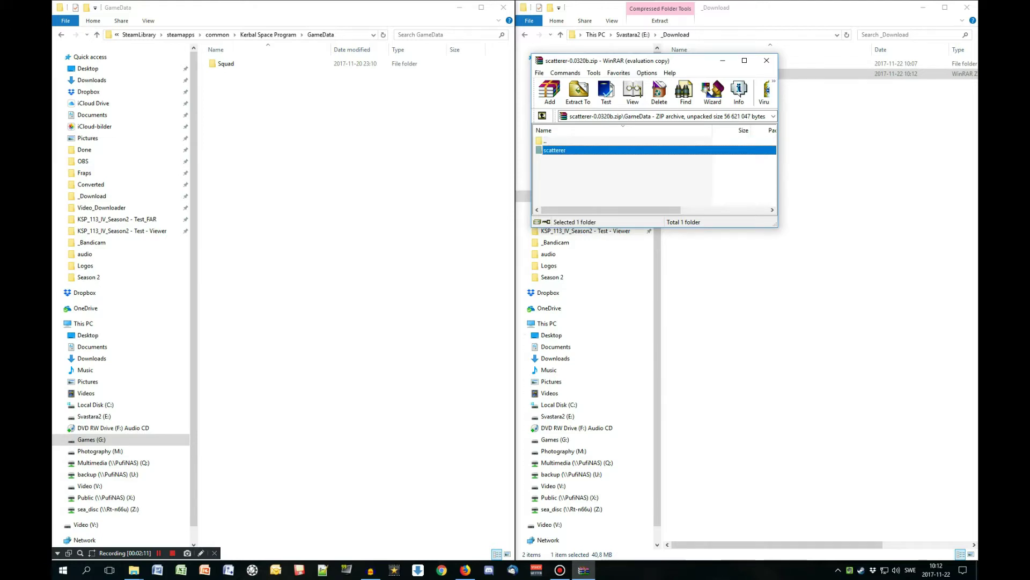
key(BackSpace)
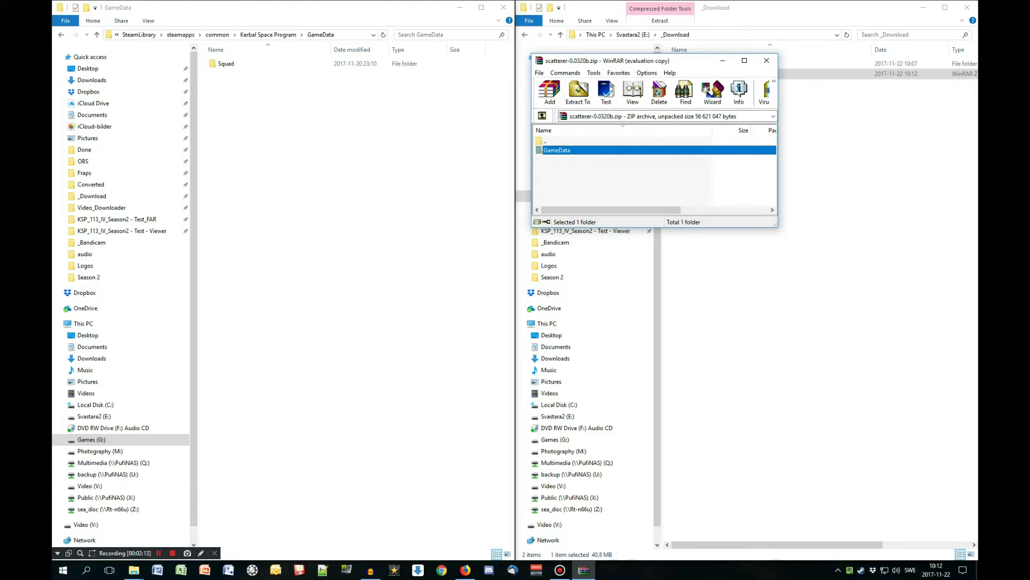
key(Return)
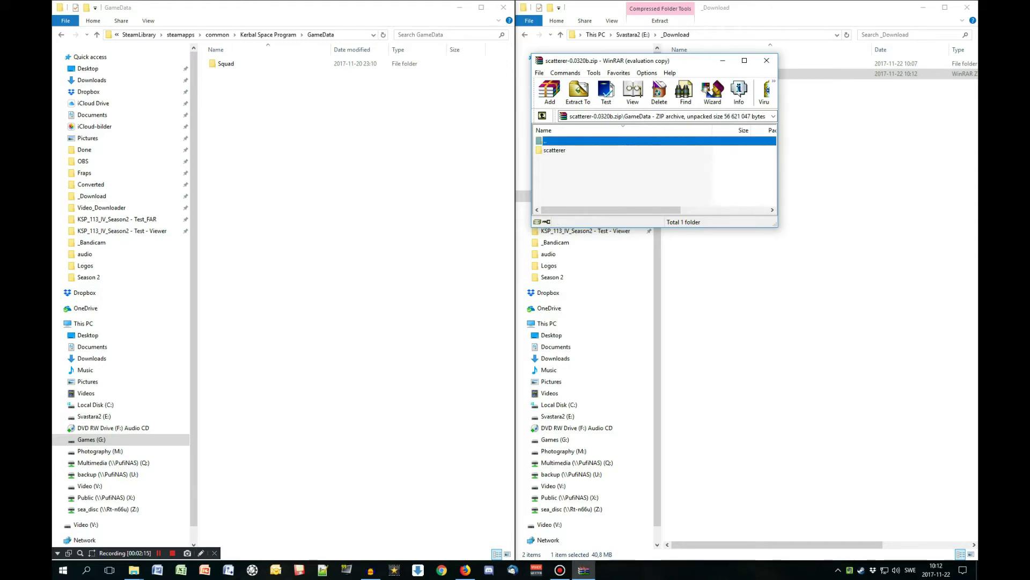
Step: Look through the archive's scatterer and shaders folders, and copy the scatterer folder into the game's GameData folder
click(554, 150)
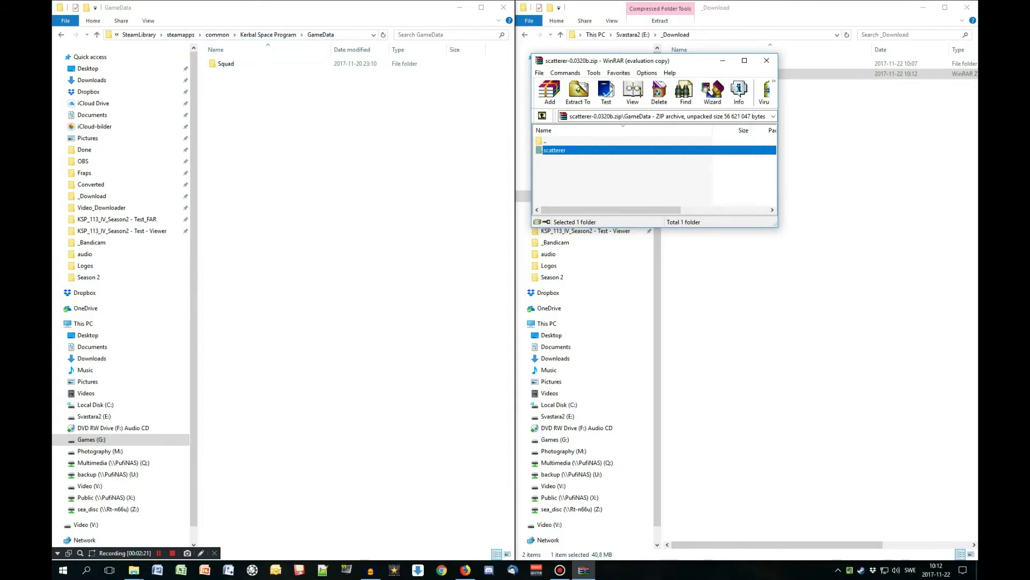
key(Return)
key(Down)
key(Return)
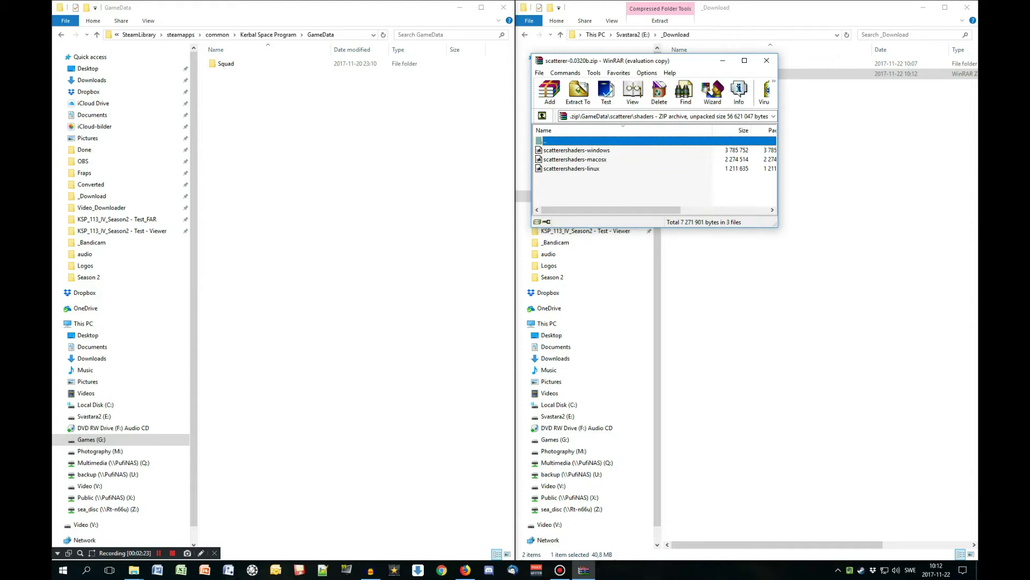
key(BackSpace)
key(BackSpace)
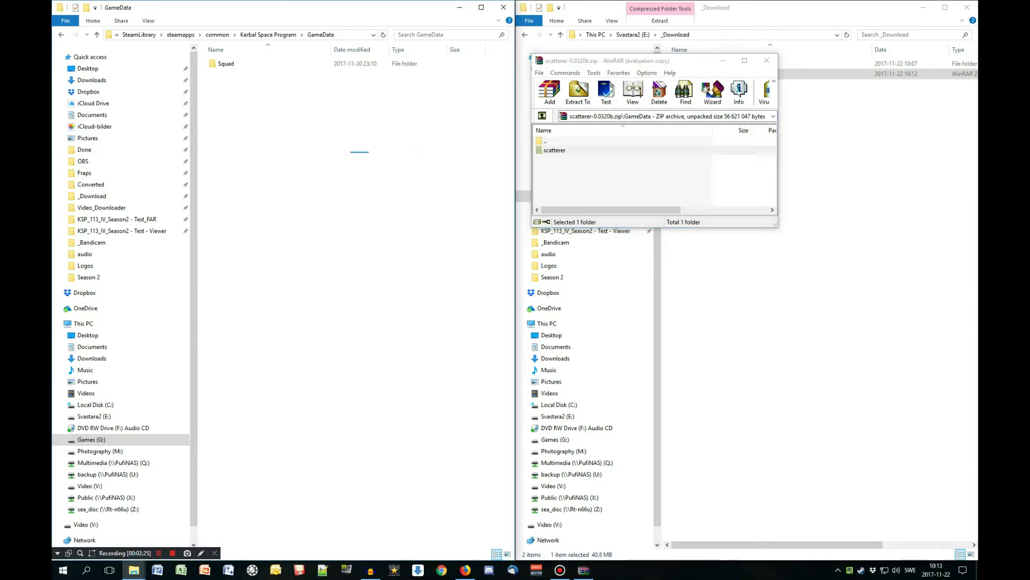
drag(554, 150, 322, 150)
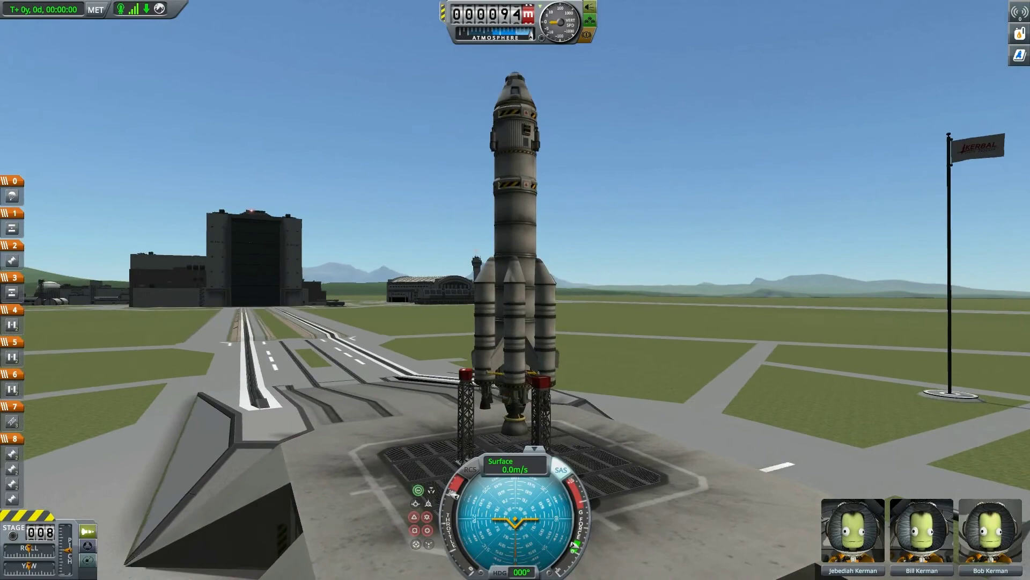
Step: Launch the rocket in Kerbal Space Program, steer its climb with SAS and jettison the spent side boosters
key(space)
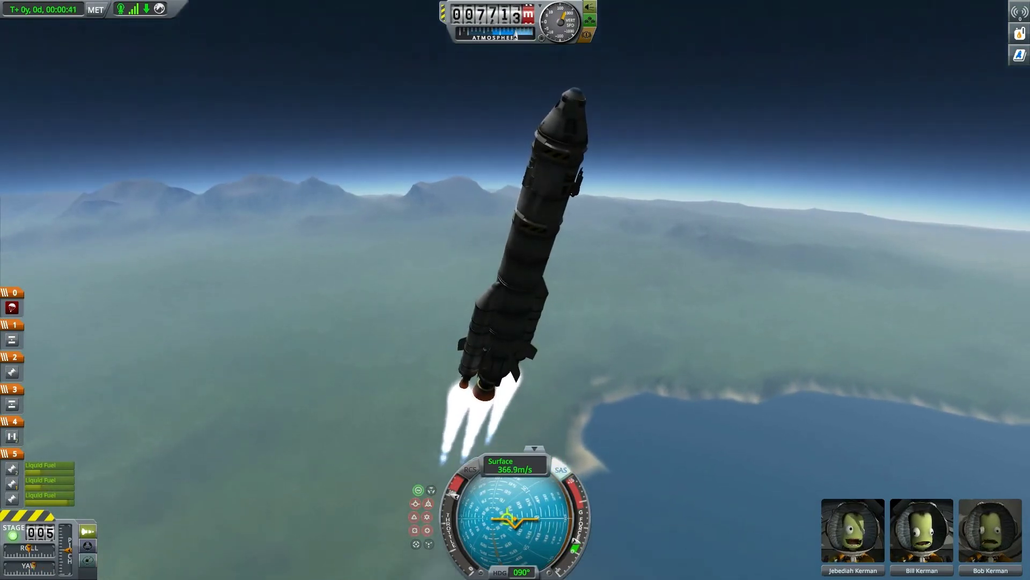
key(d)
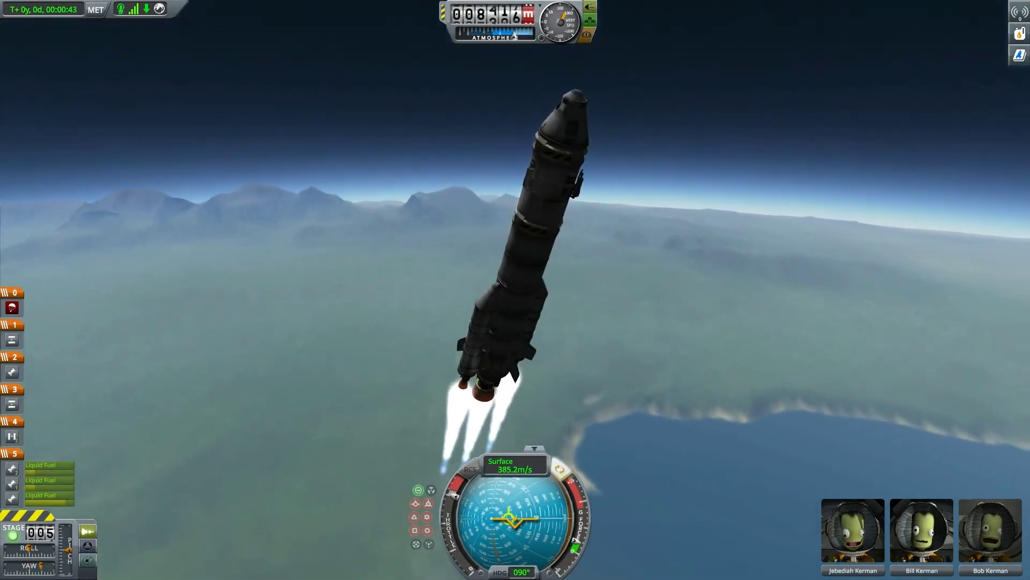
key(t)
key(t)
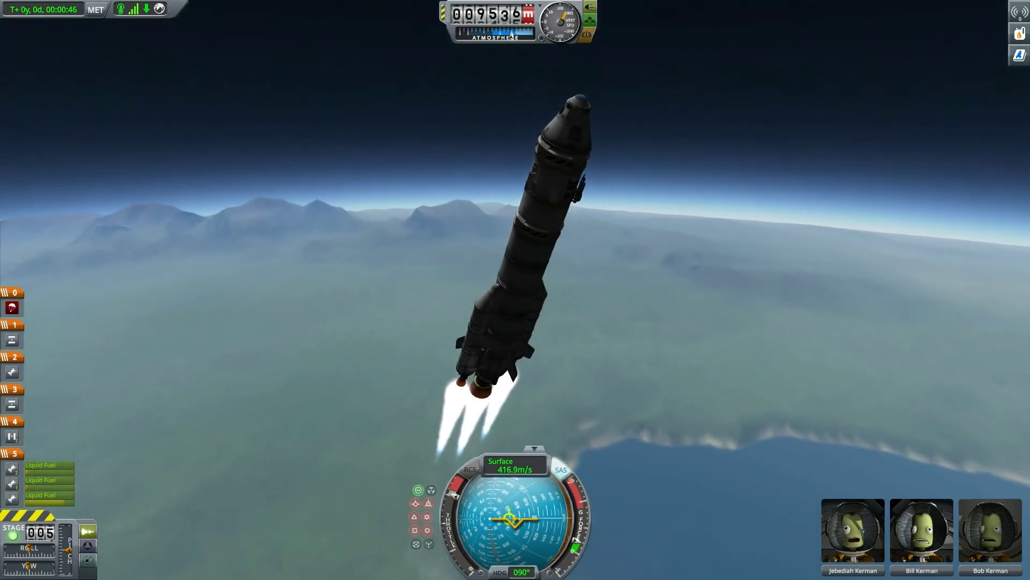
key(space)
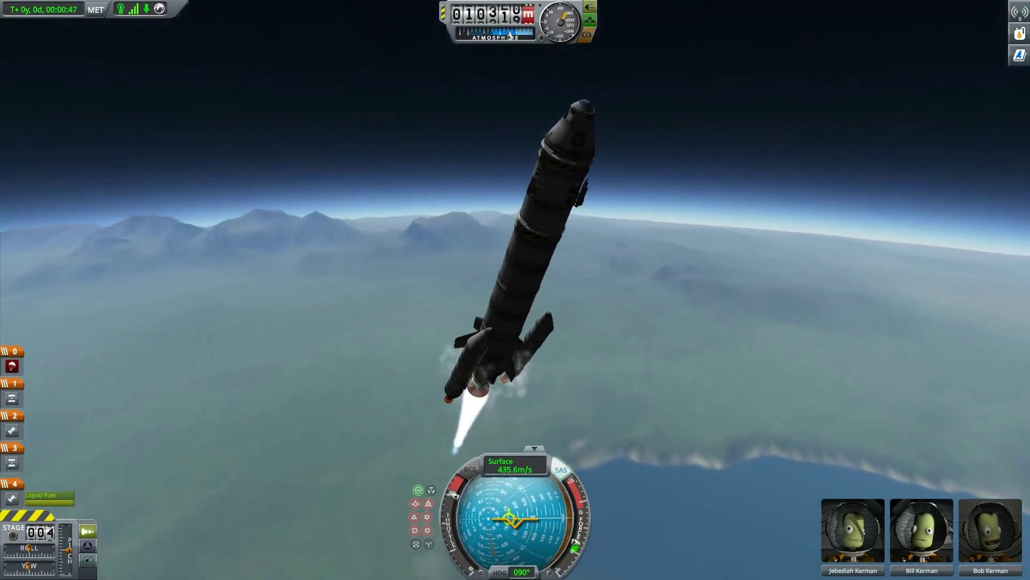
key(t)
key(Up)
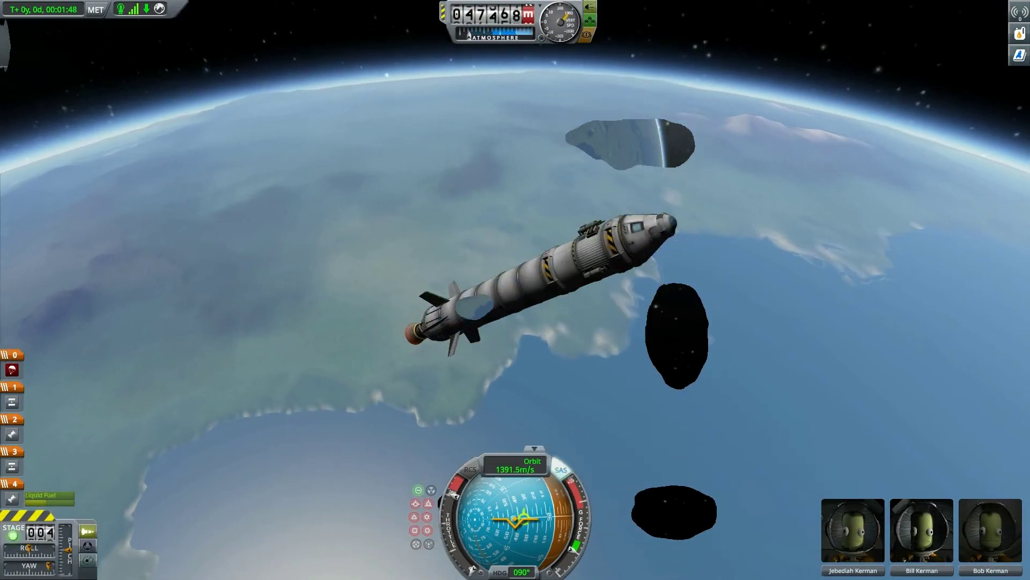
key(t)
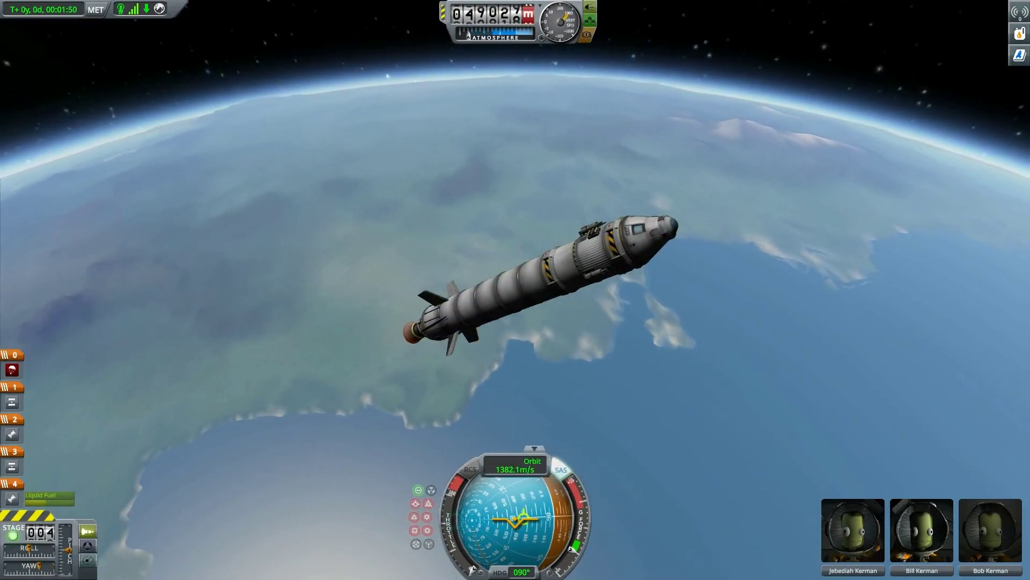
Step: Yaw the coasting rocket slightly and examine it against the planet's surface and atmospheric horizon from several camera angles
key(d)
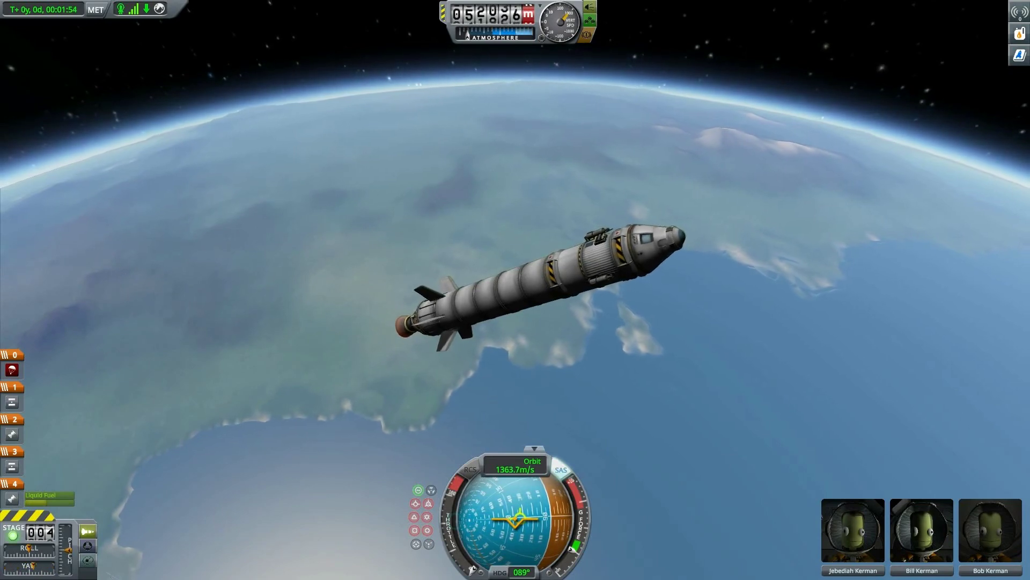
key(d)
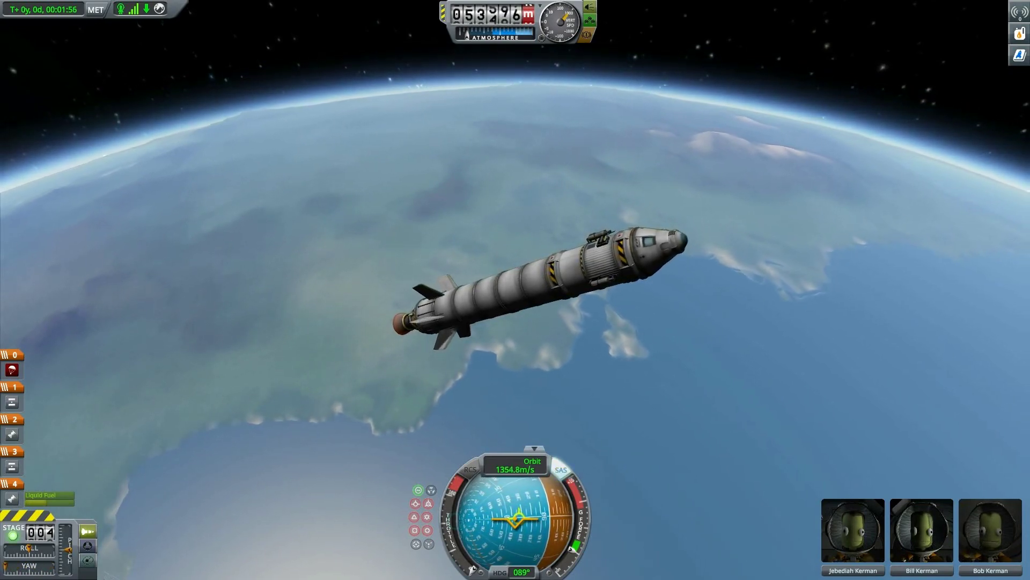
key(Left)
key(Down)
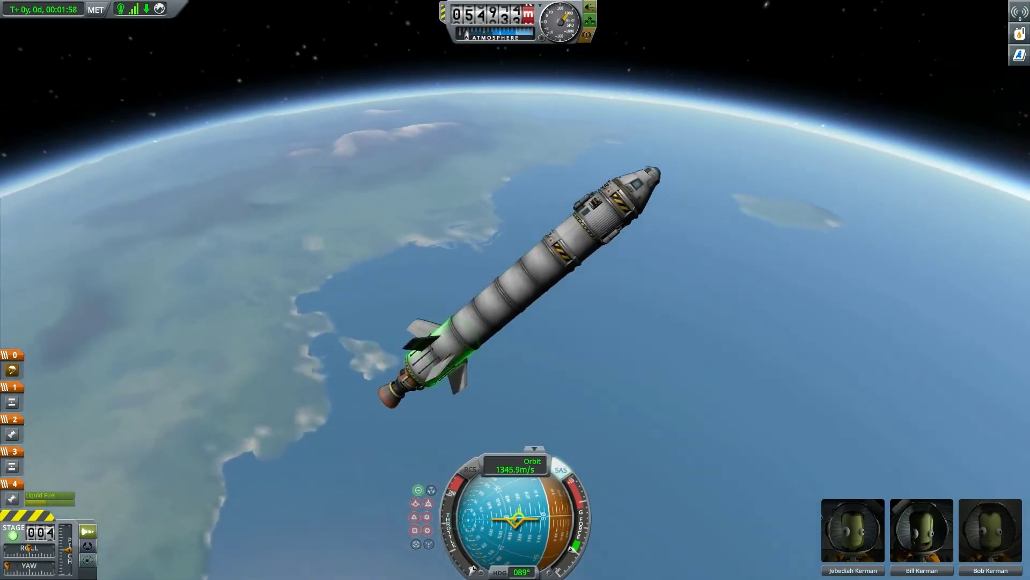
key(Down)
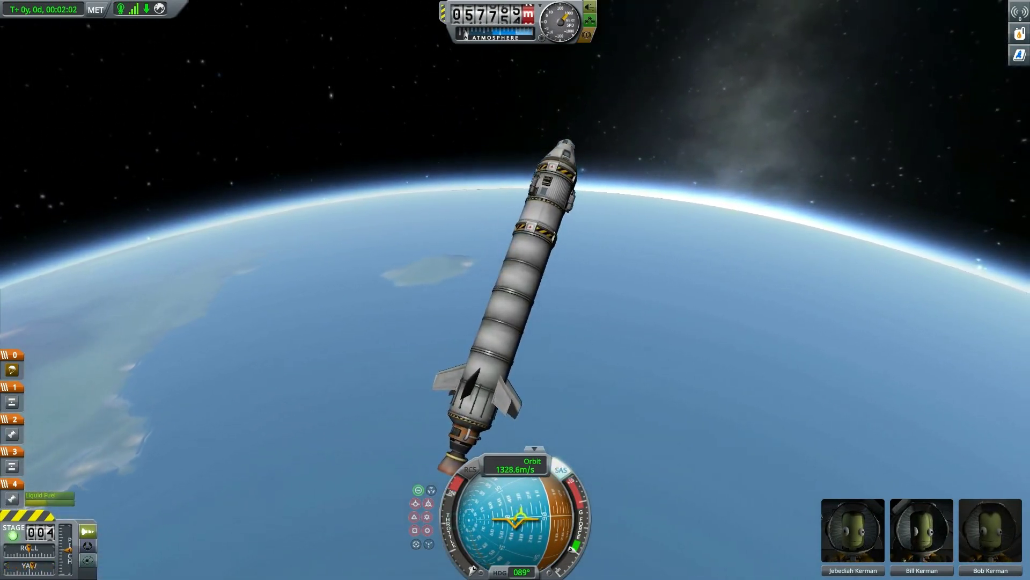
key(Right)
key(Up)
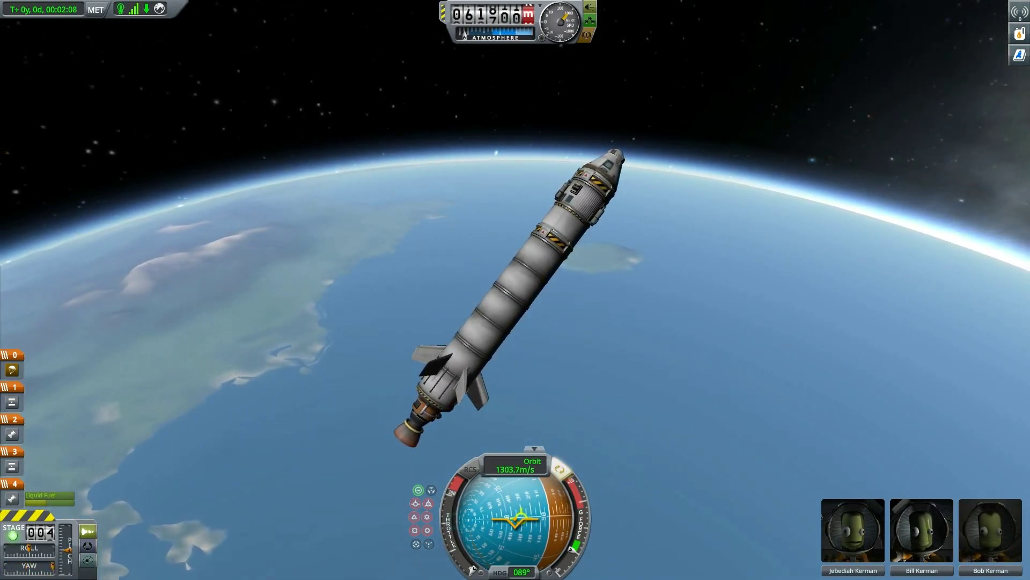
key(Right)
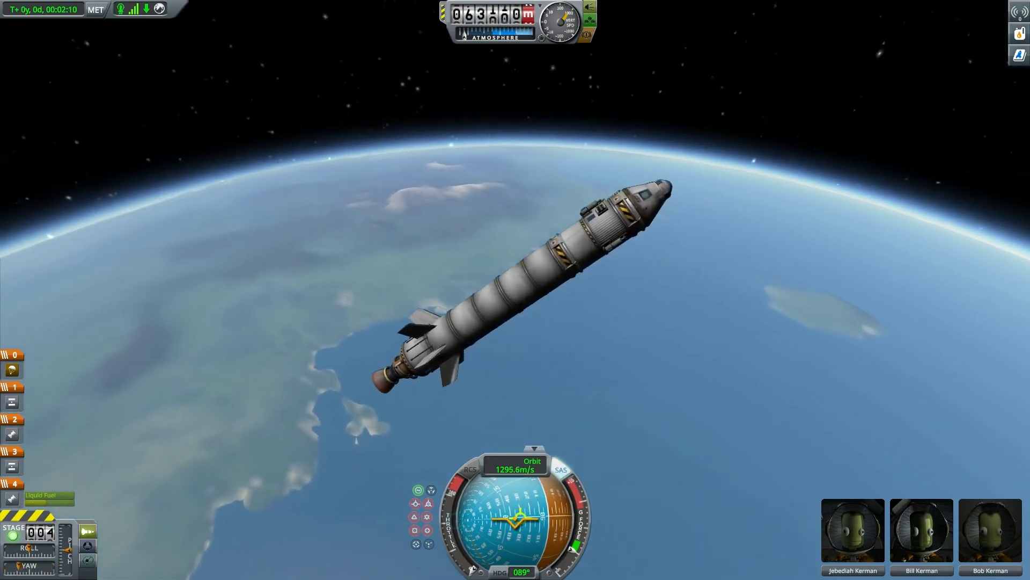